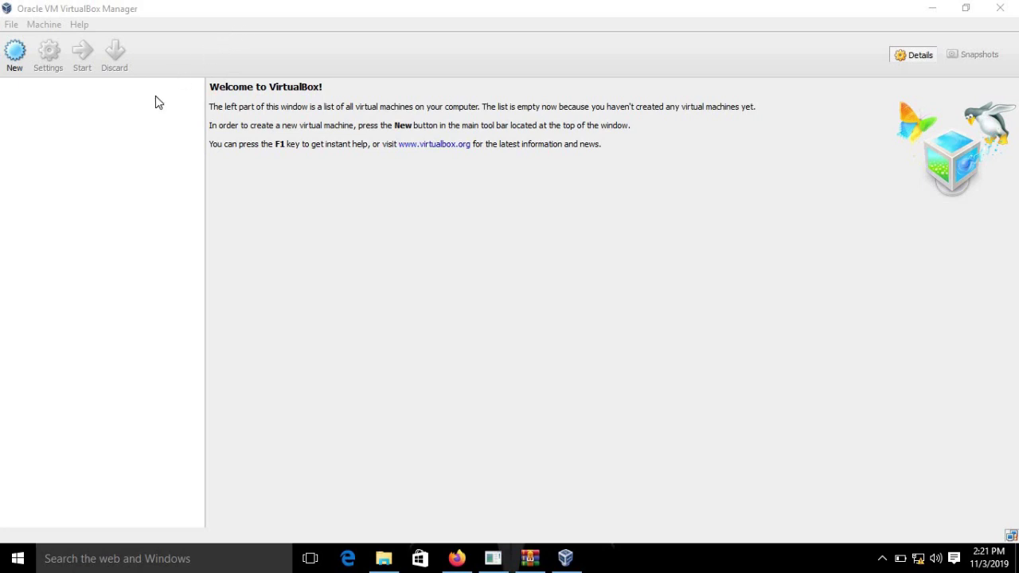
- Begin a new virtual machine named almaksum with type Linux and version Debian, and proceed to the memory size
{"action": "left_click", "coordinate": [14, 56]}
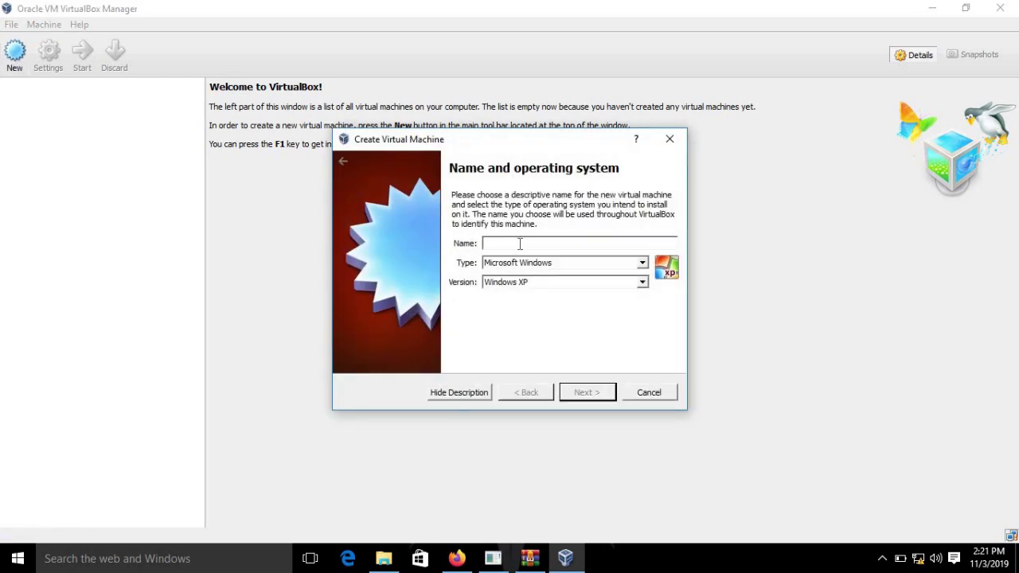
{"action": "type", "text": "almaksum"}
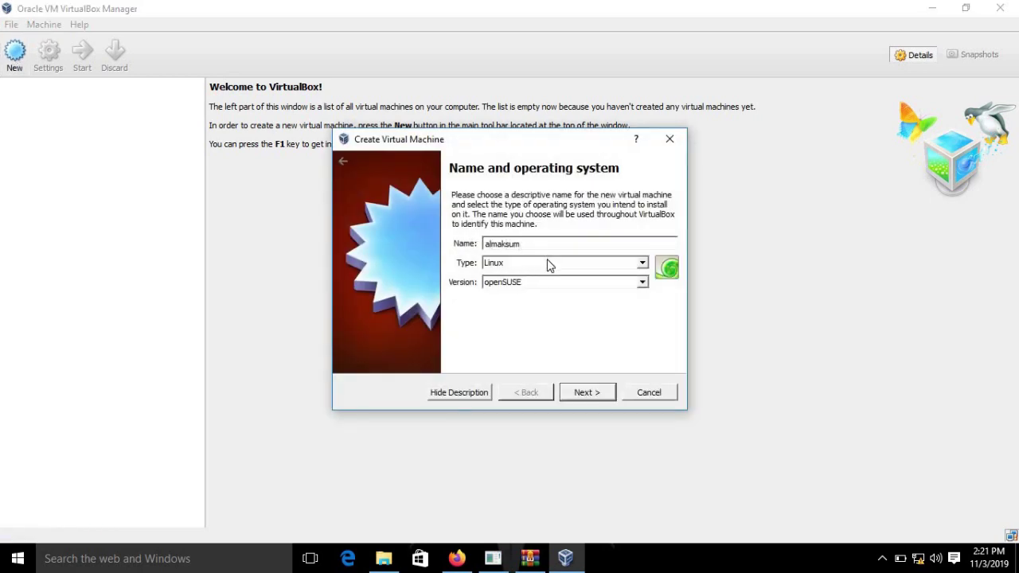
{"action": "left_click", "coordinate": [642, 263]}
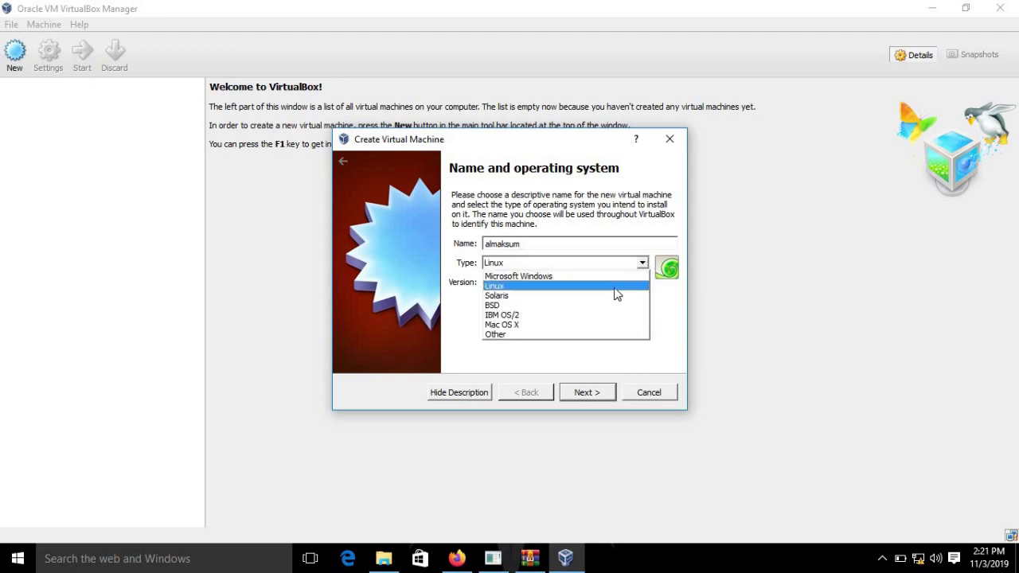
{"action": "left_click", "coordinate": [614, 288]}
{"action": "left_click", "coordinate": [643, 283]}
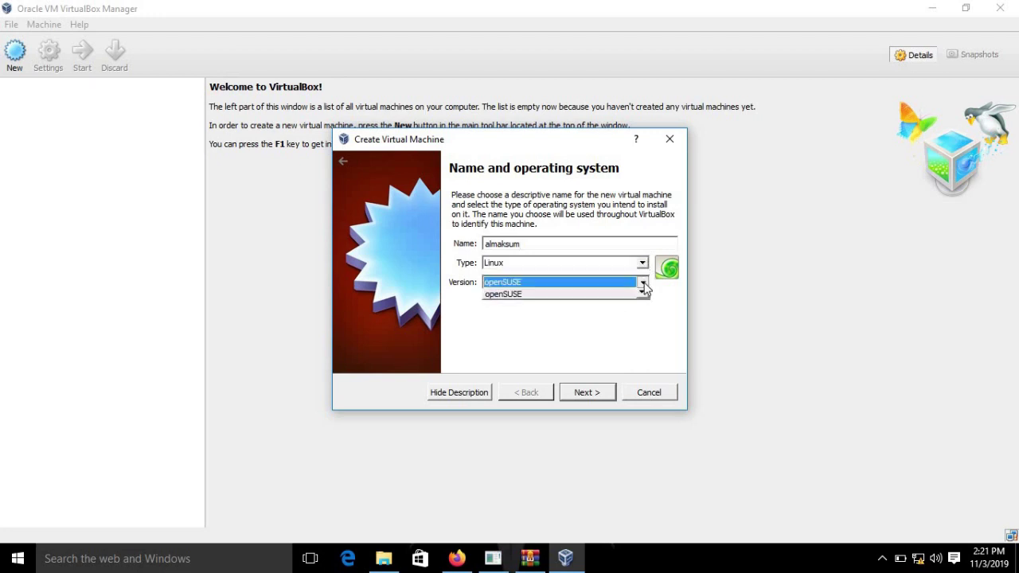
{"action": "left_click_drag", "start_coordinate": [644, 315], "coordinate": [639, 330]}
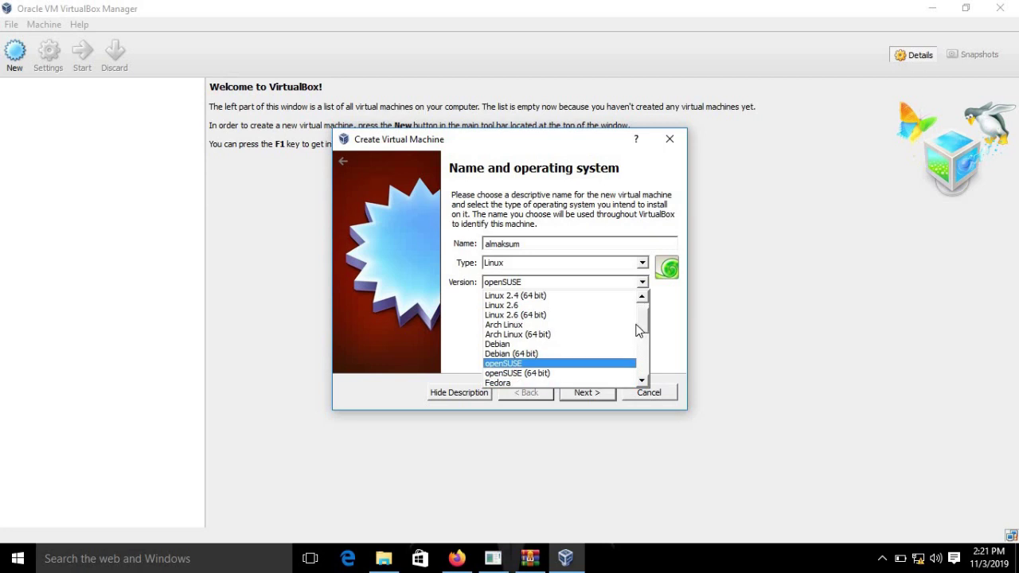
{"action": "left_click", "coordinate": [516, 347]}
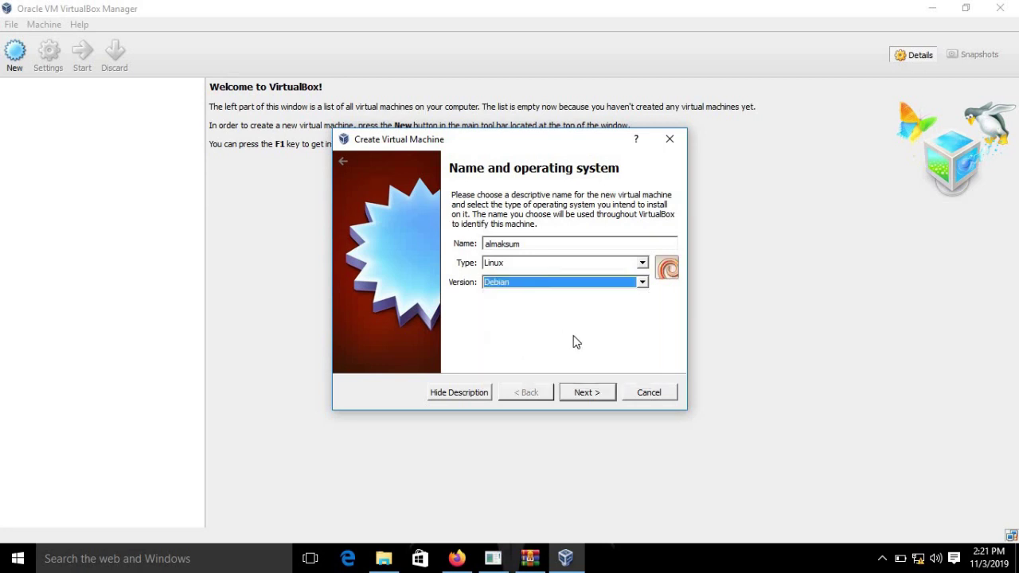
{"action": "left_click", "coordinate": [586, 393]}
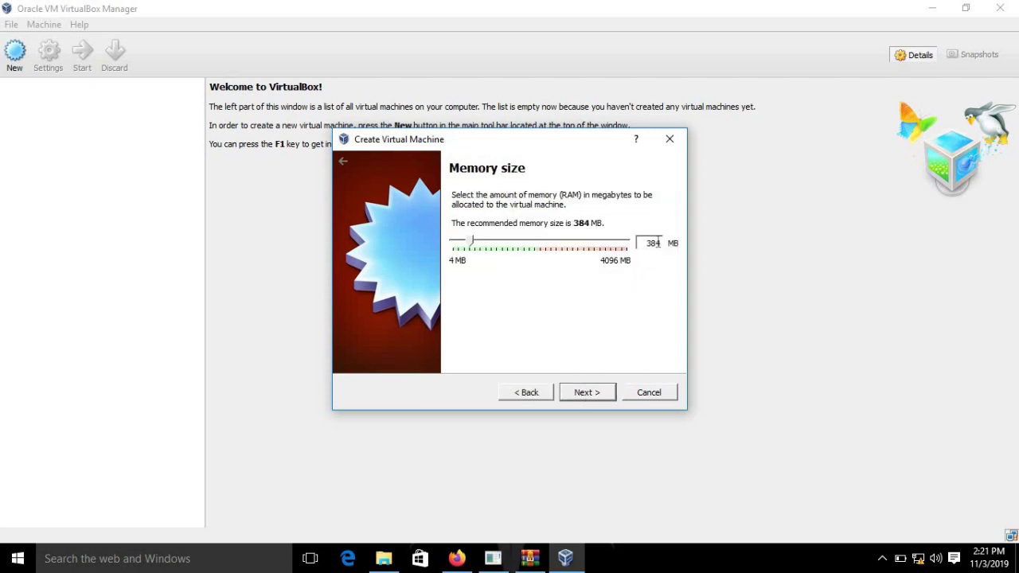
- Set the virtual machine's memory size to 512 MB and continue to the hard drive settings
{"action": "left_click_drag", "start_coordinate": [661, 243], "coordinate": [612, 260]}
{"action": "type", "text": "512"}
{"action": "left_click", "coordinate": [588, 393]}
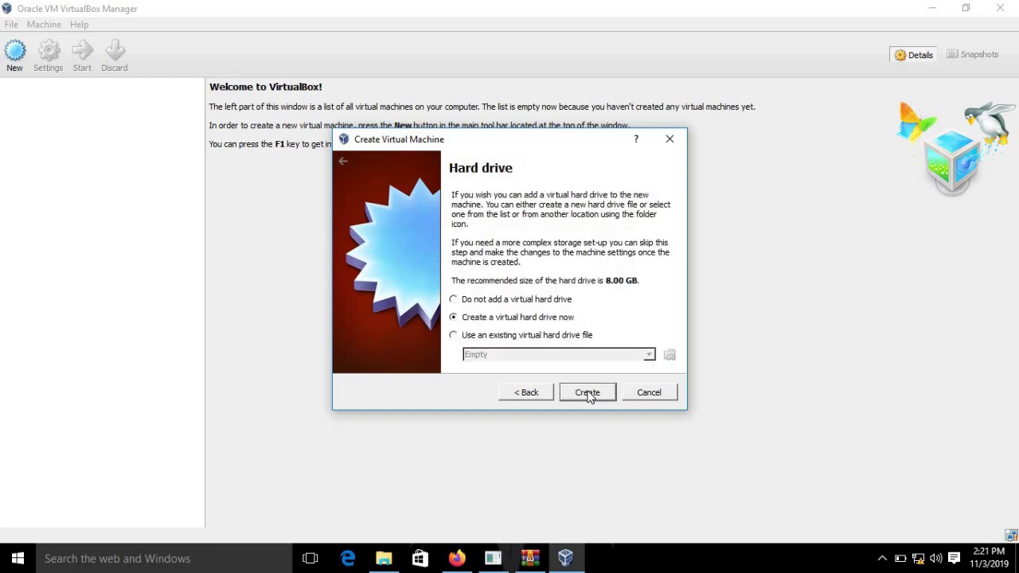
- Create a new dynamically allocated VDI hard drive named almaksum with a size of 8.00 GB for the virtual machine
{"action": "left_click", "coordinate": [588, 394]}
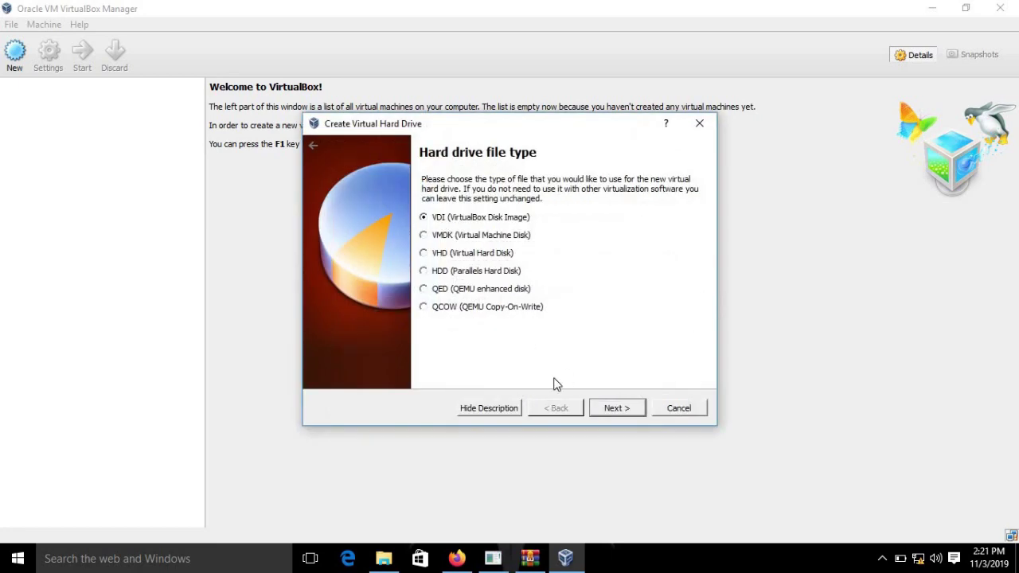
{"action": "left_click", "coordinate": [613, 412]}
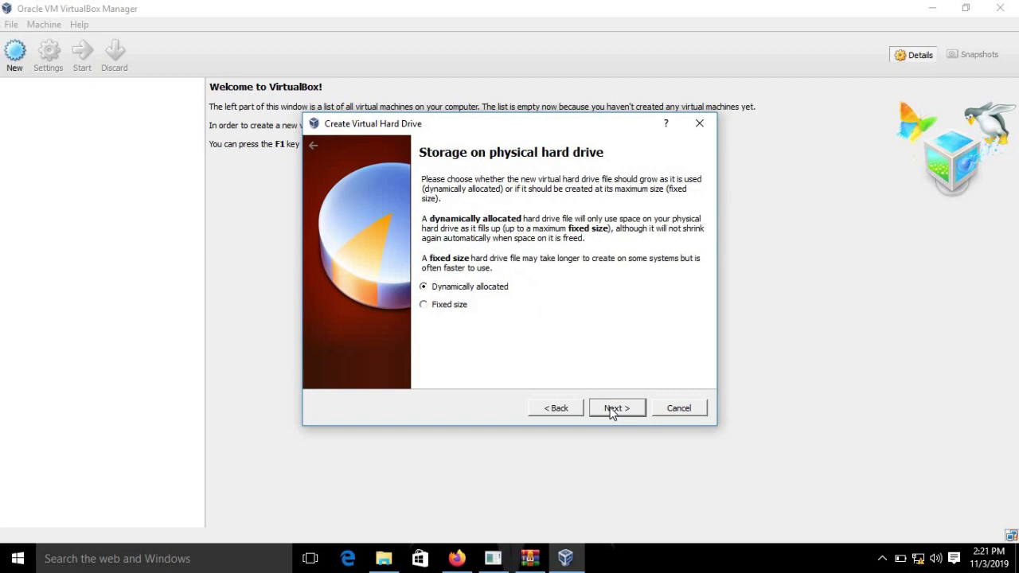
{"action": "left_click", "coordinate": [612, 410]}
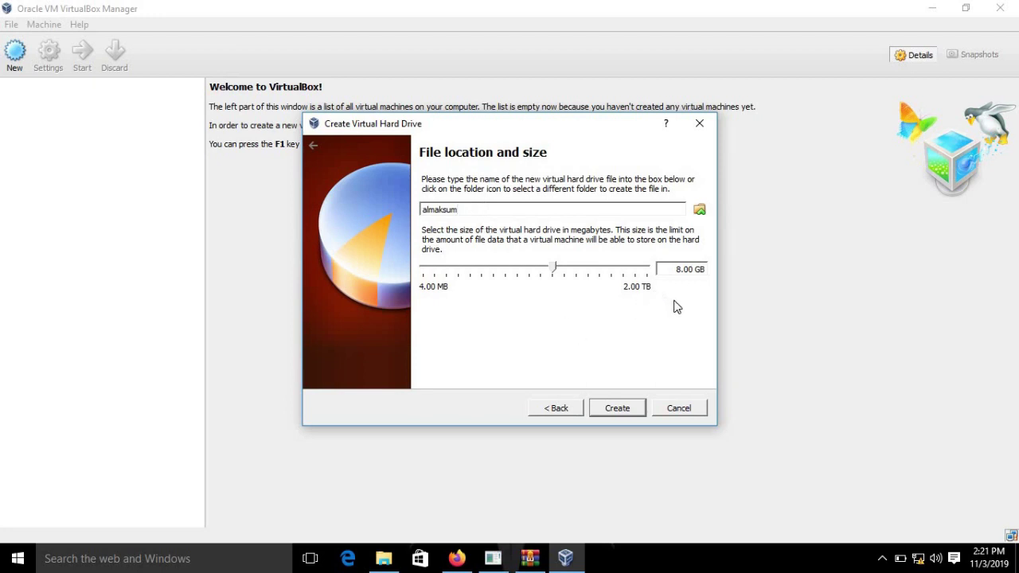
{"action": "left_click", "coordinate": [618, 408]}
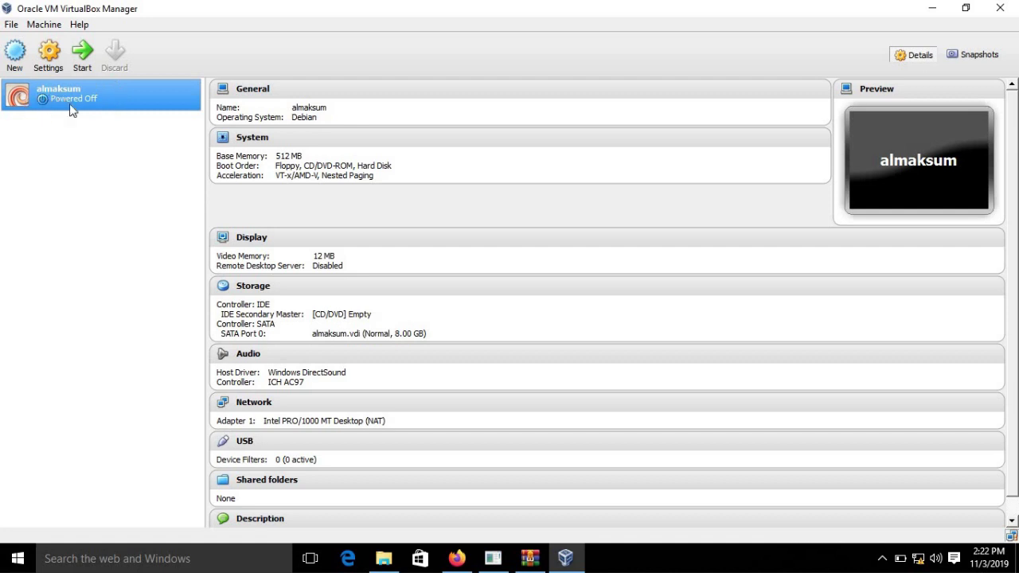
- Start the almaksum virtual machine and permanently dismiss the auto capture keyboard information message
{"action": "left_click", "coordinate": [80, 57]}
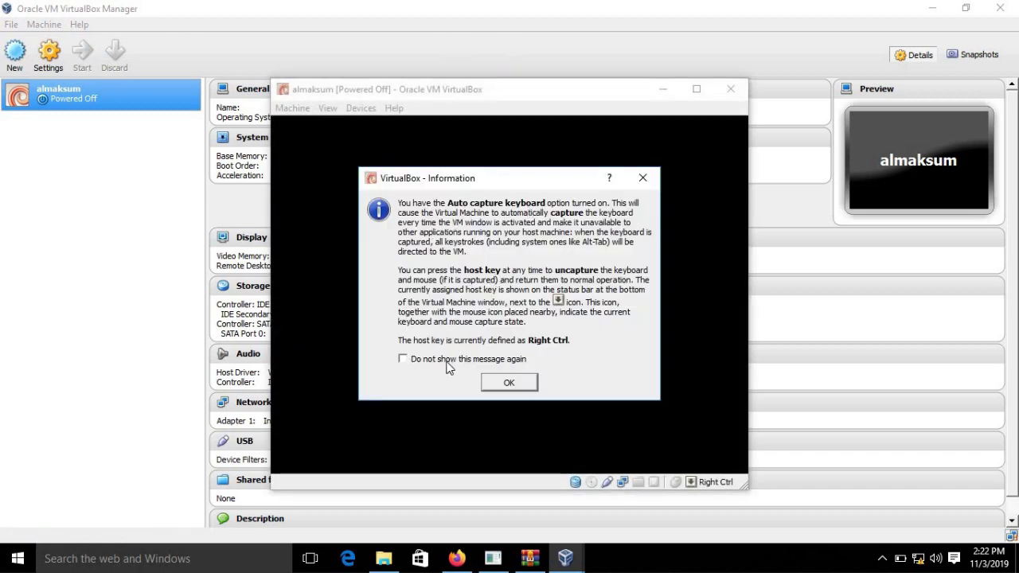
{"action": "left_click", "coordinate": [403, 359]}
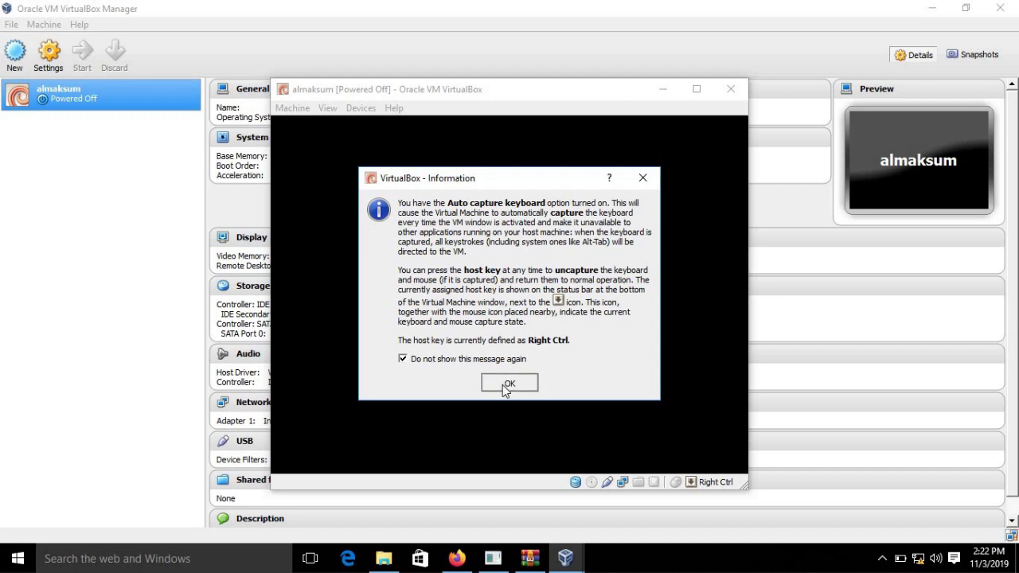
{"action": "left_click", "coordinate": [502, 385]}
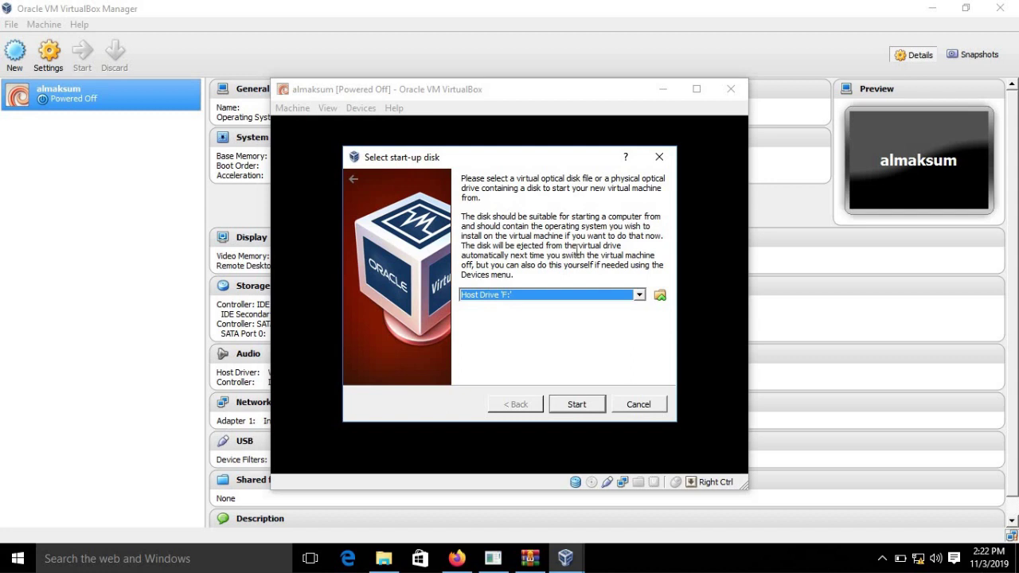
- Choose debian-7.8.0-i386-DVD-1 from the Debian 7.8 iso folder on New Volume (E:) as the start-up disk
{"action": "left_click", "coordinate": [660, 296]}
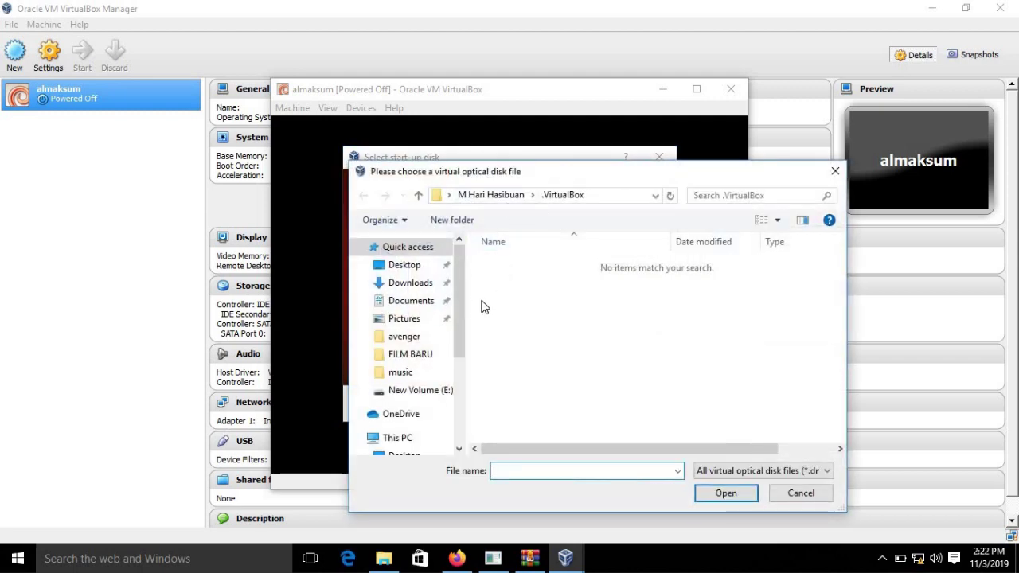
{"action": "left_click_drag", "start_coordinate": [457, 289], "coordinate": [441, 405]}
{"action": "left_click", "coordinate": [435, 419]}
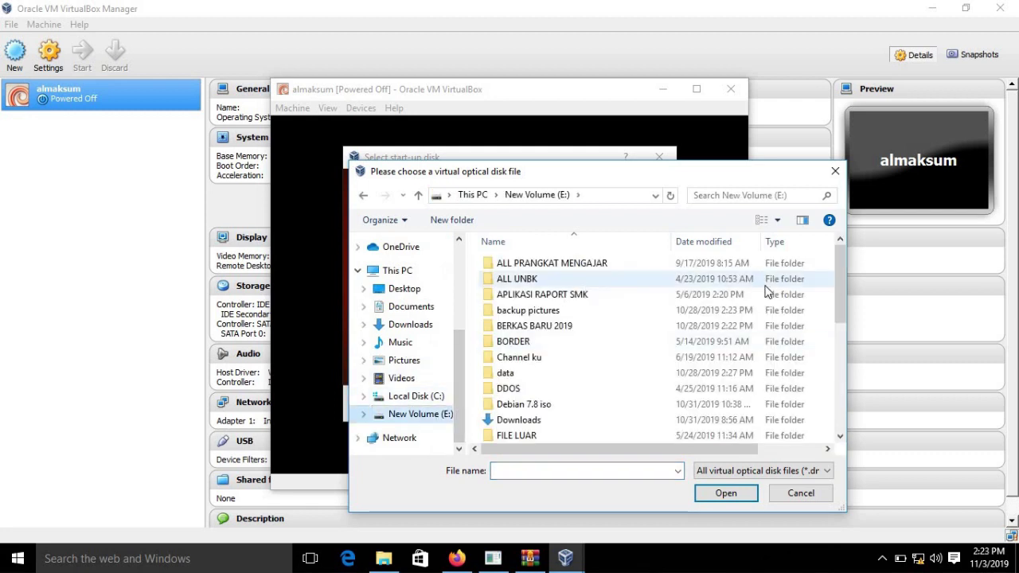
{"action": "left_click_drag", "start_coordinate": [843, 264], "coordinate": [843, 271]}
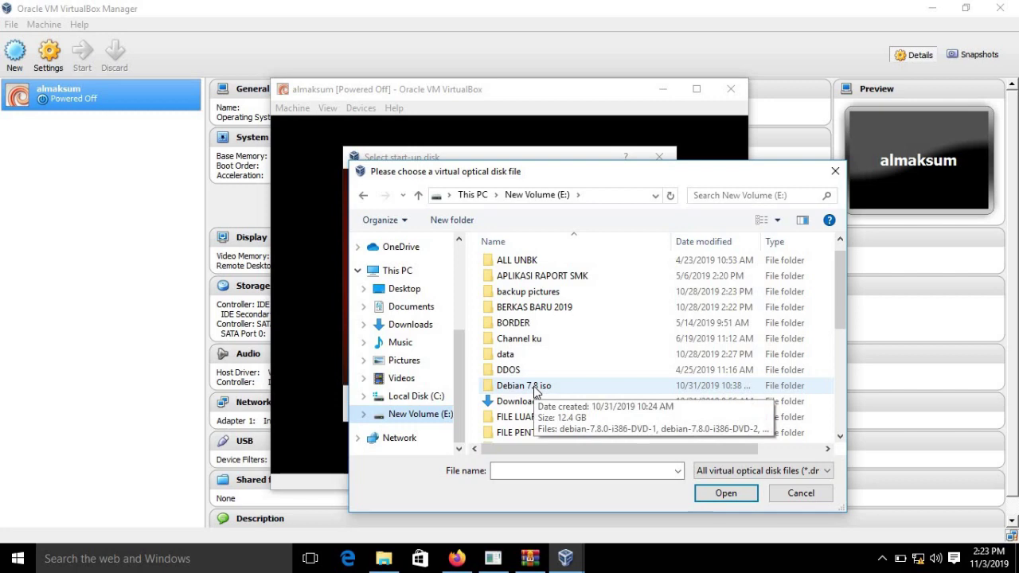
{"action": "double_click", "coordinate": [535, 388]}
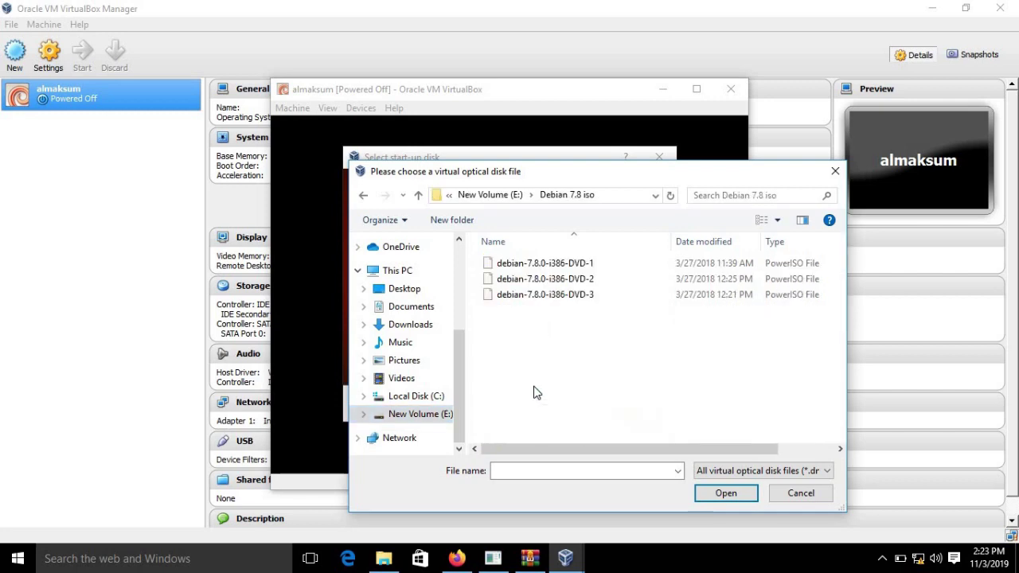
{"action": "double_click", "coordinate": [582, 269]}
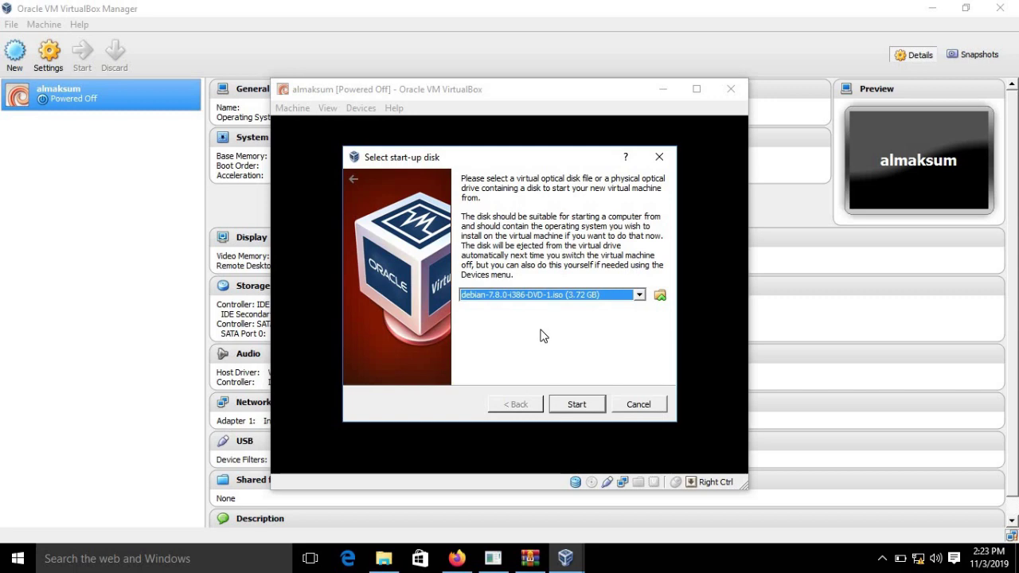
- Reselect debian-7.8.0-i386-DVD-1 as the start-up disk and boot the virtual machine from it
{"action": "left_click", "coordinate": [661, 296]}
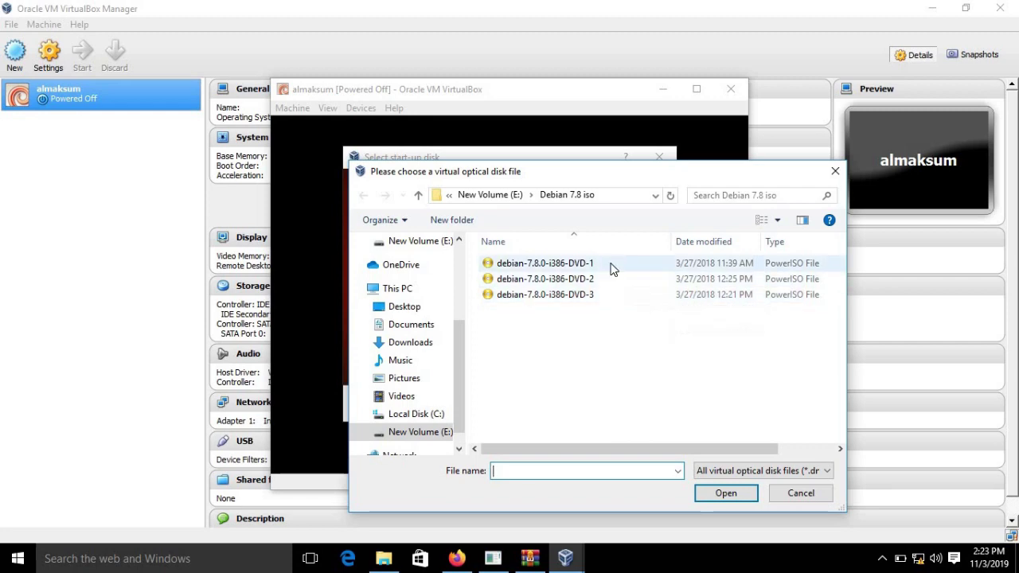
{"action": "double_click", "coordinate": [611, 267]}
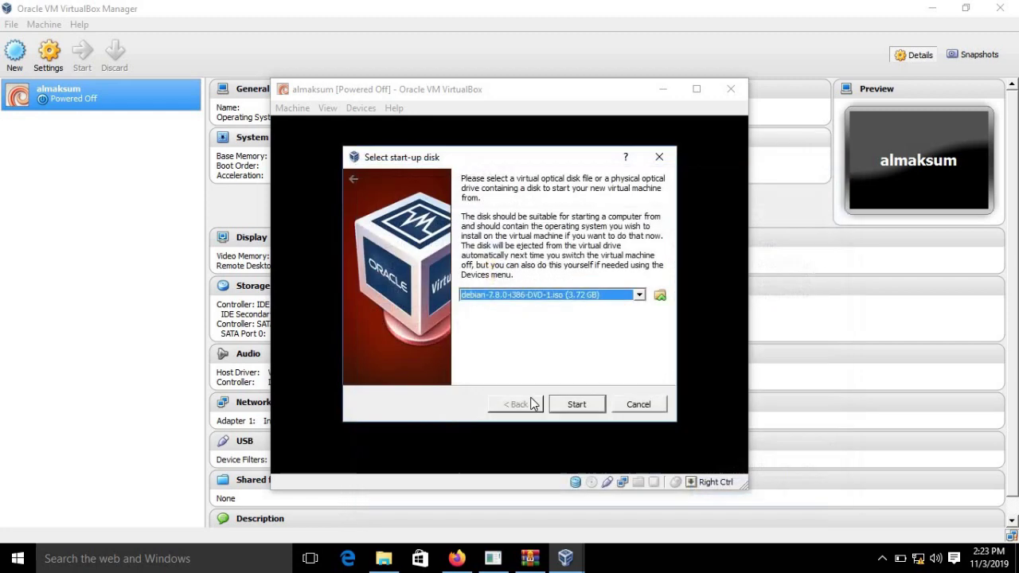
{"action": "left_click", "coordinate": [581, 402]}
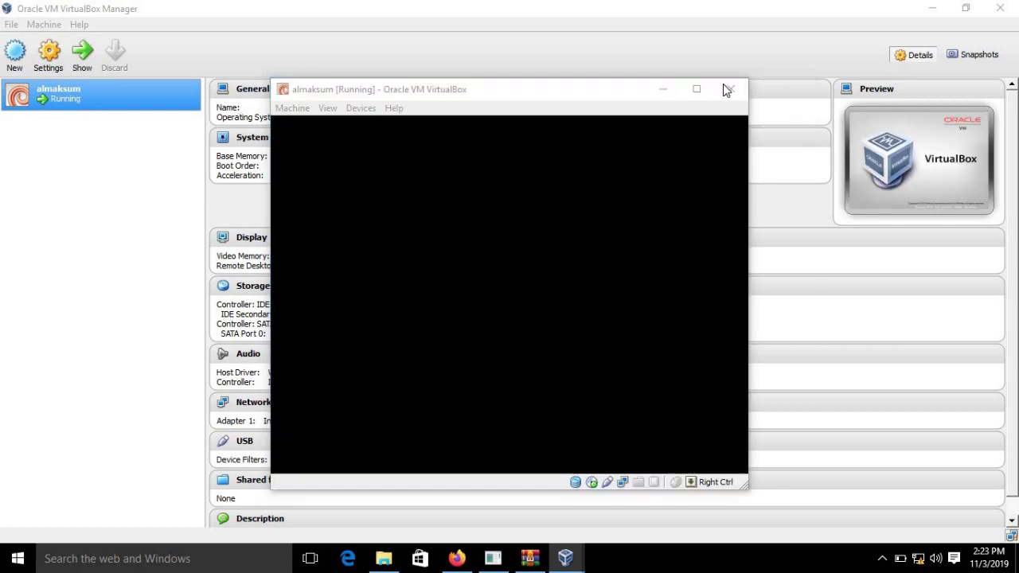
- Permanently dismiss the color mode information message and maximize the virtual machine window
{"action": "left_click", "coordinate": [413, 343]}
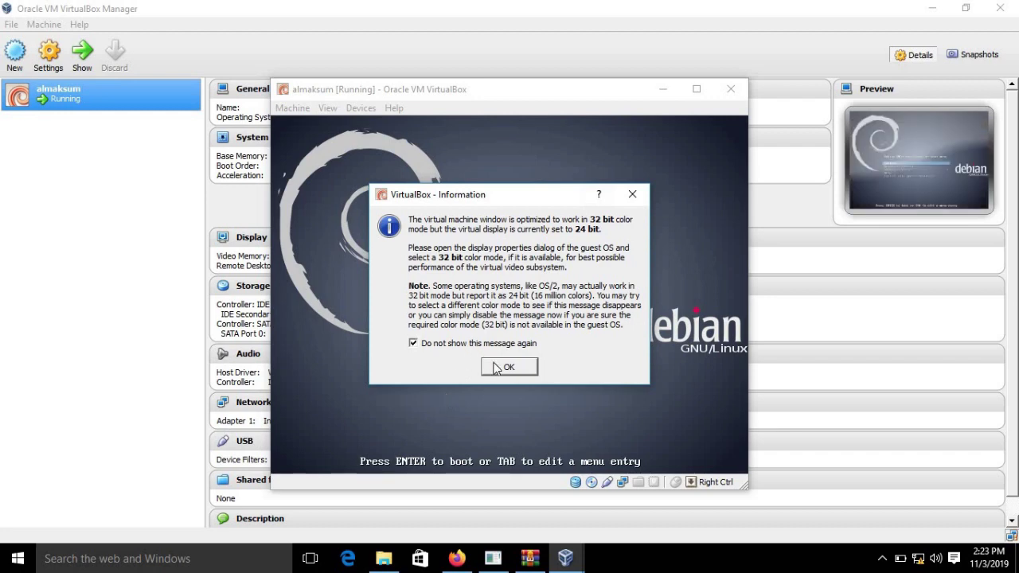
{"action": "left_click", "coordinate": [509, 367]}
{"action": "left_click", "coordinate": [698, 90]}
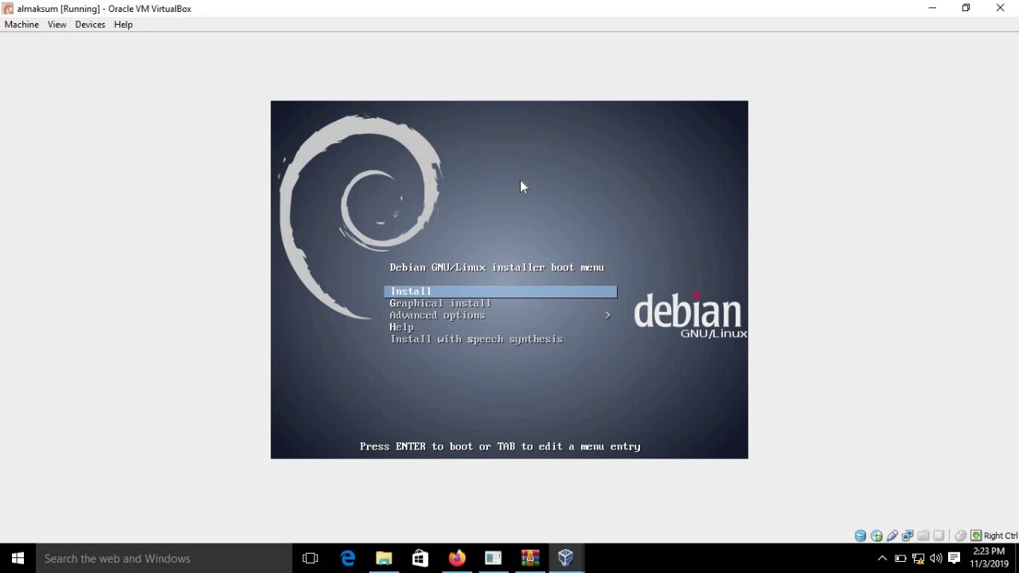
- Boot the Install entry of the Debian installer and permanently dismiss the mouse pointer integration message
{"action": "key", "text": "Return"}
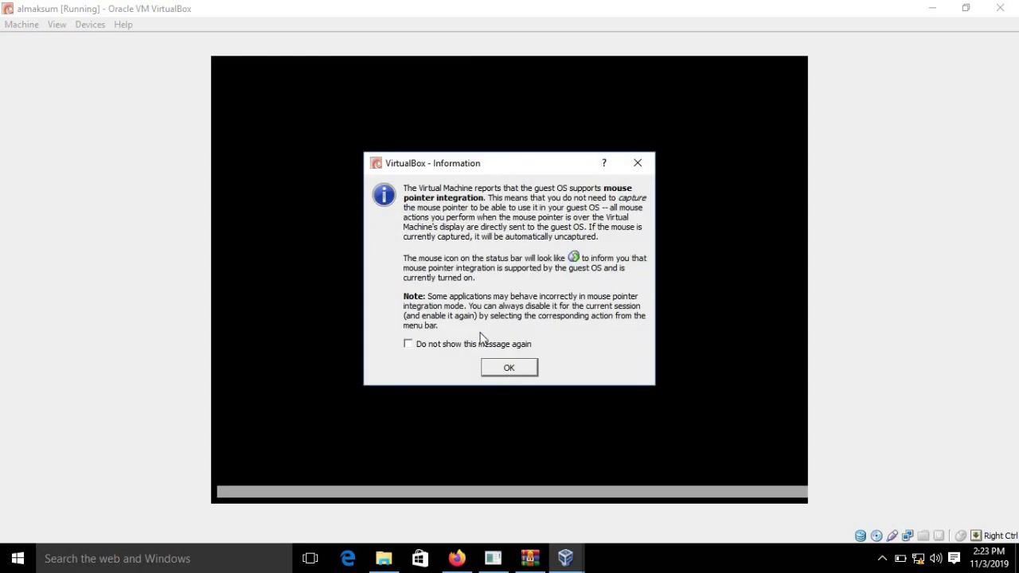
{"action": "left_click", "coordinate": [481, 347]}
{"action": "left_click", "coordinate": [510, 366]}
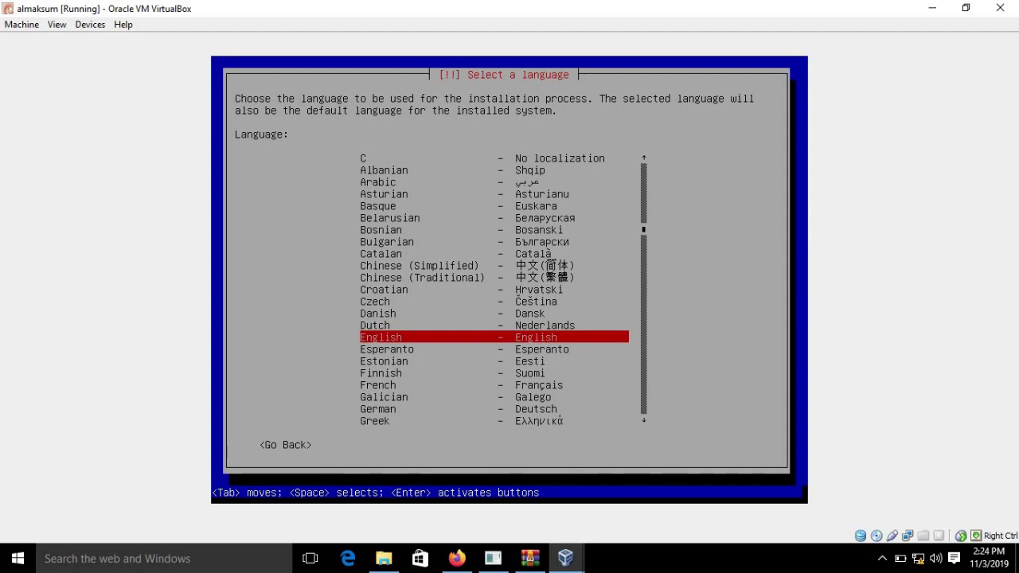
- Choose English as the installation language and pick Asia, under other, as the region of the location
{"action": "key", "text": "Return"}
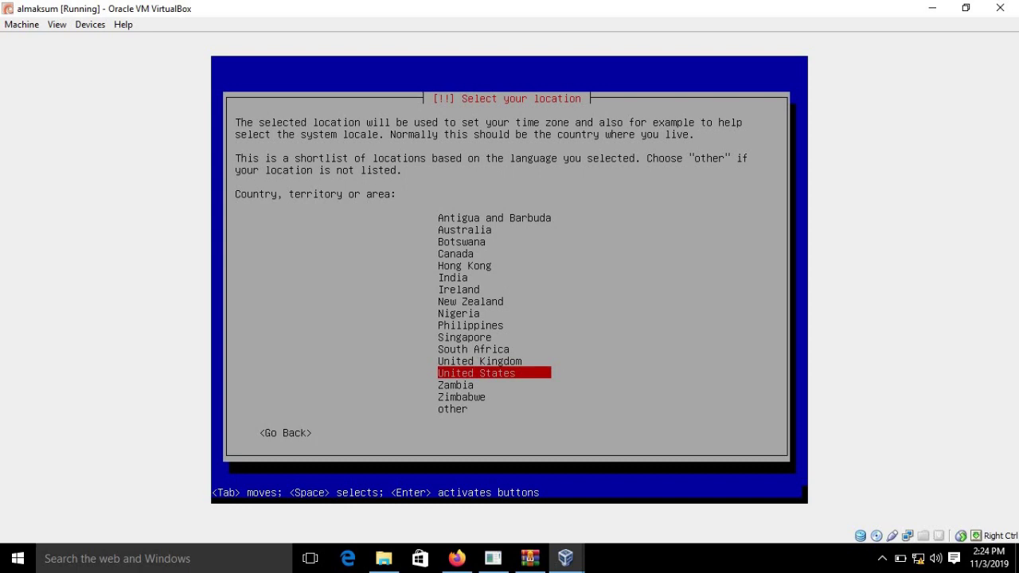
{"action": "key", "text": "Down"}
{"action": "key", "text": "Down"}
{"action": "key", "text": "Down"}
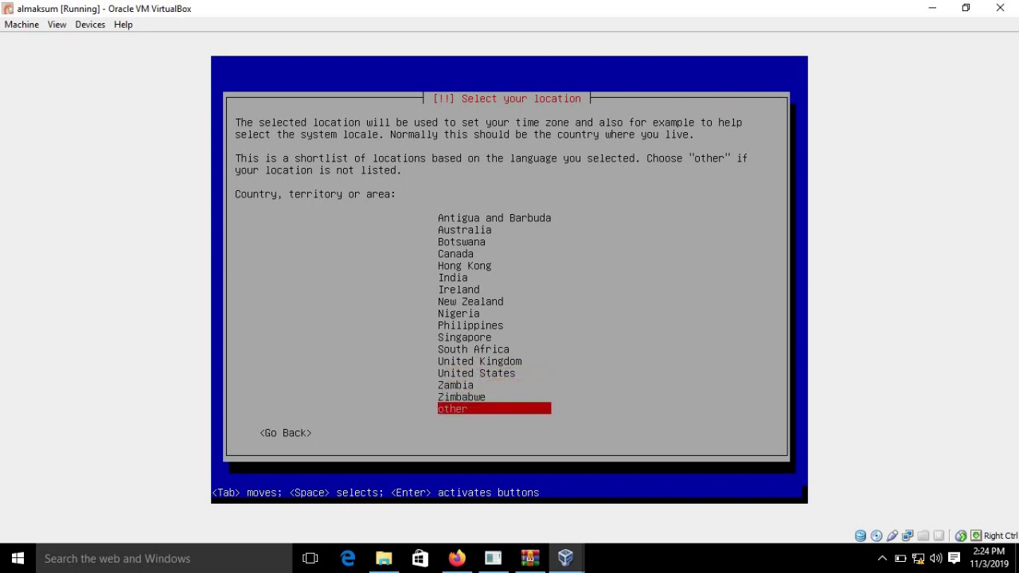
{"action": "key", "text": "Return"}
{"action": "key", "text": "Up"}
{"action": "key", "text": "Up"}
{"action": "key", "text": "Up"}
{"action": "key", "text": "Up"}
{"action": "key", "text": "Up"}
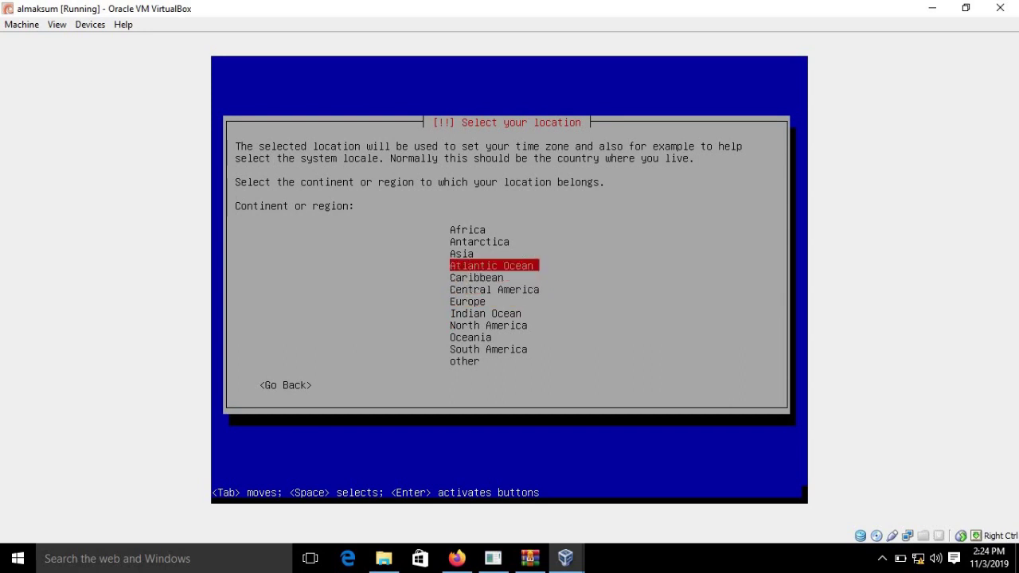
{"action": "key", "text": "Up"}
{"action": "key", "text": "Return"}
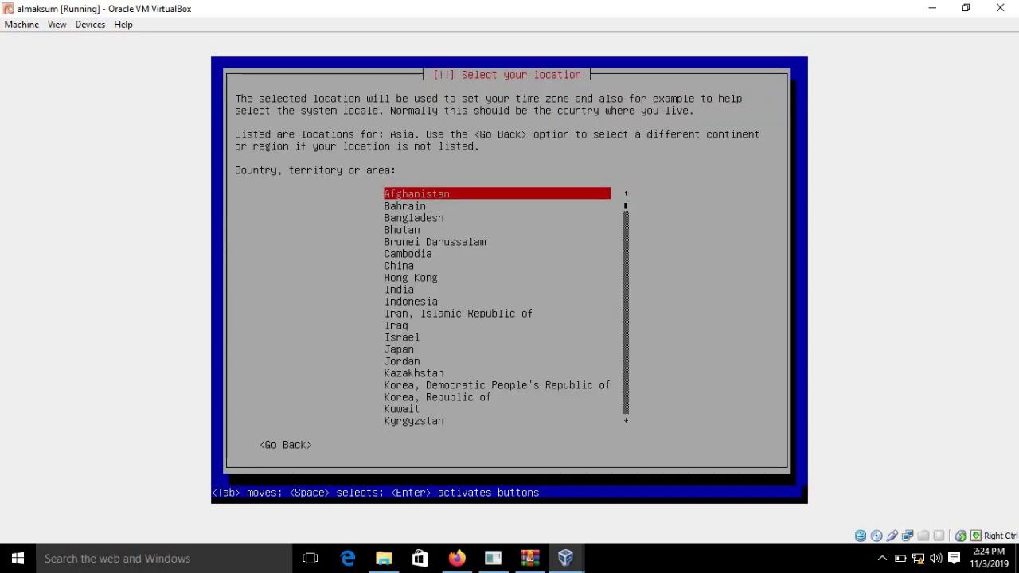
- Select Indonesia as the country for the system's location
{"action": "key", "text": "Down"}
{"action": "key", "text": "Down"}
{"action": "key", "text": "Down"}
{"action": "key", "text": "Down"}
{"action": "key", "text": "Down"}
{"action": "key", "text": "Down"}
{"action": "key", "text": "Down"}
{"action": "key", "text": "Down"}
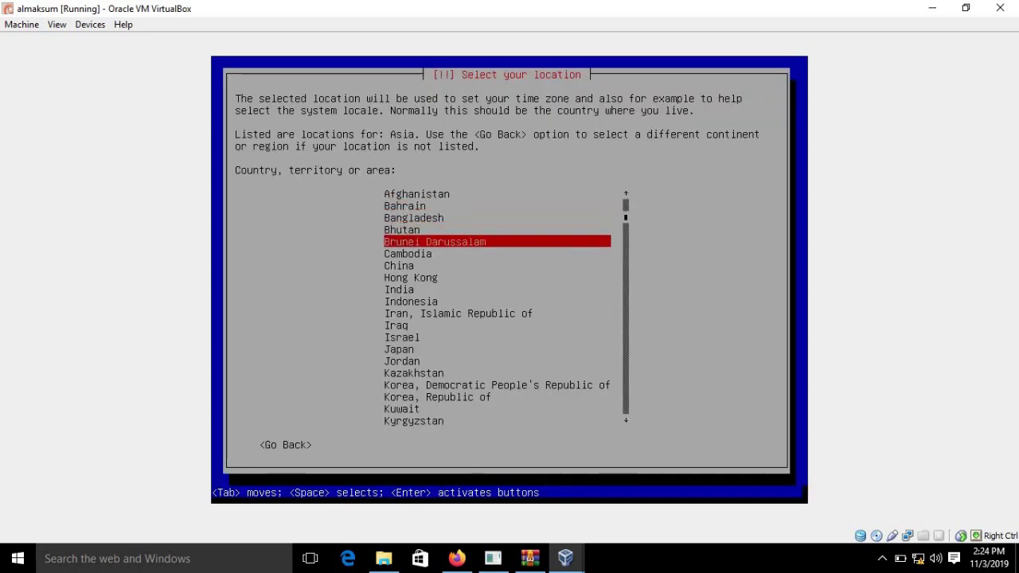
{"action": "key", "text": "Down"}
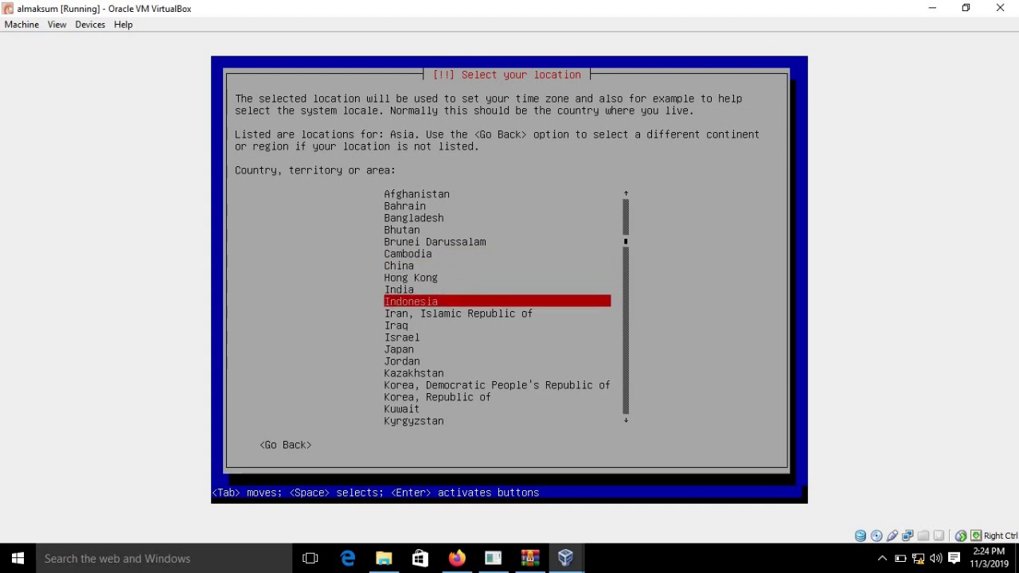
{"action": "key", "text": "Return"}
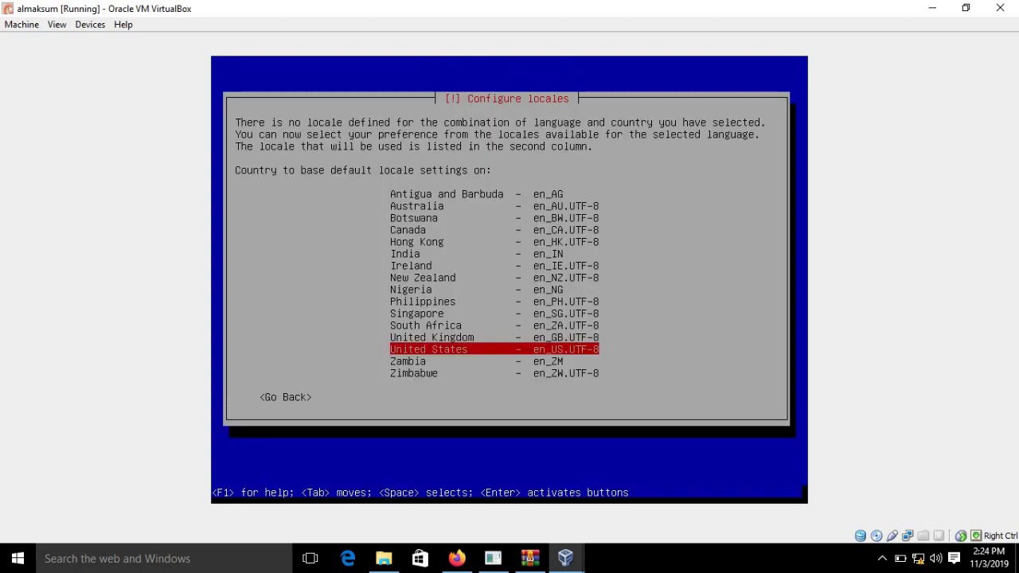
- Accept United States (en_US.UTF-8) as the default locale and American English as the keymap
{"action": "key", "text": "Return"}
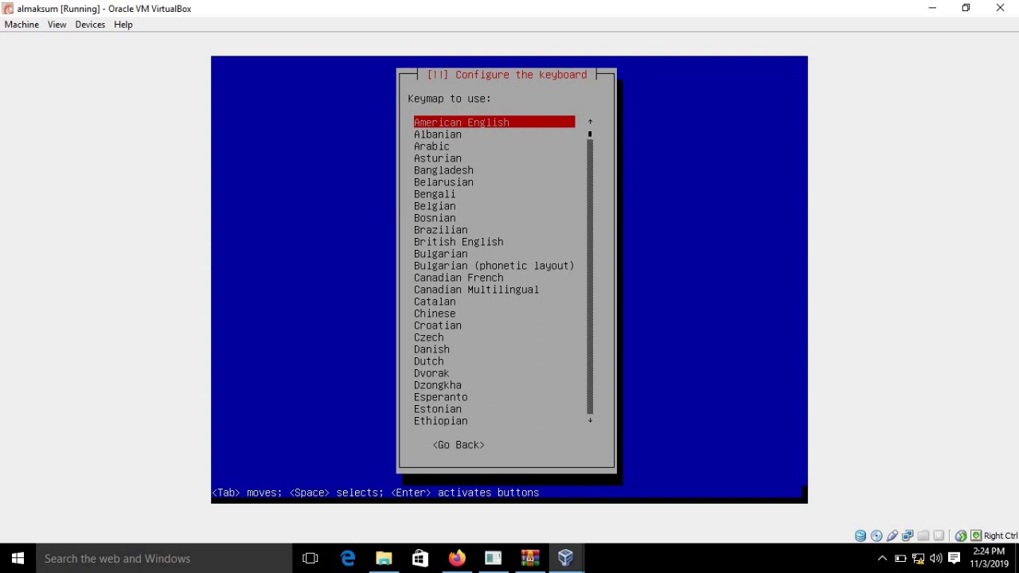
{"action": "key", "text": "Return"}
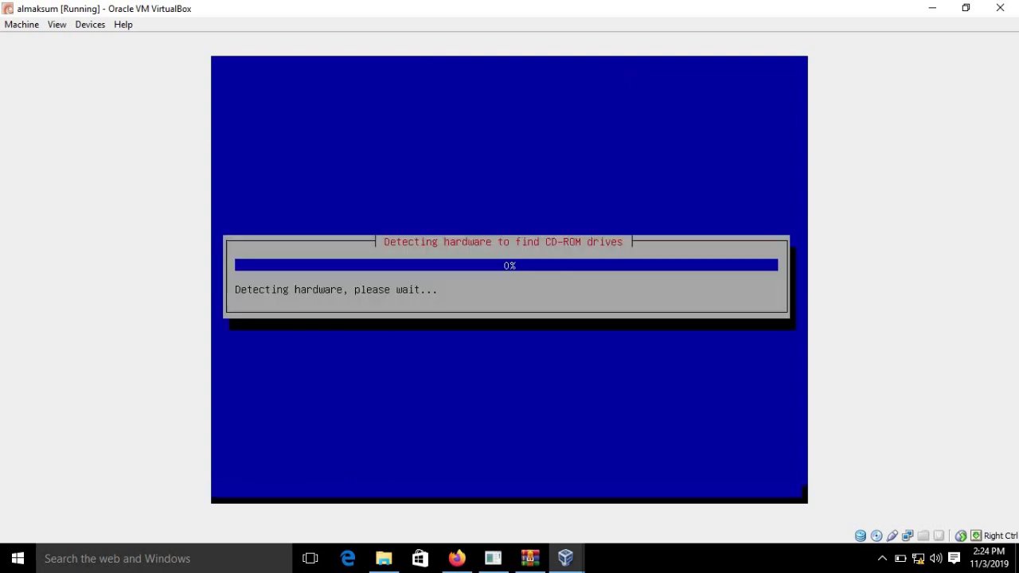